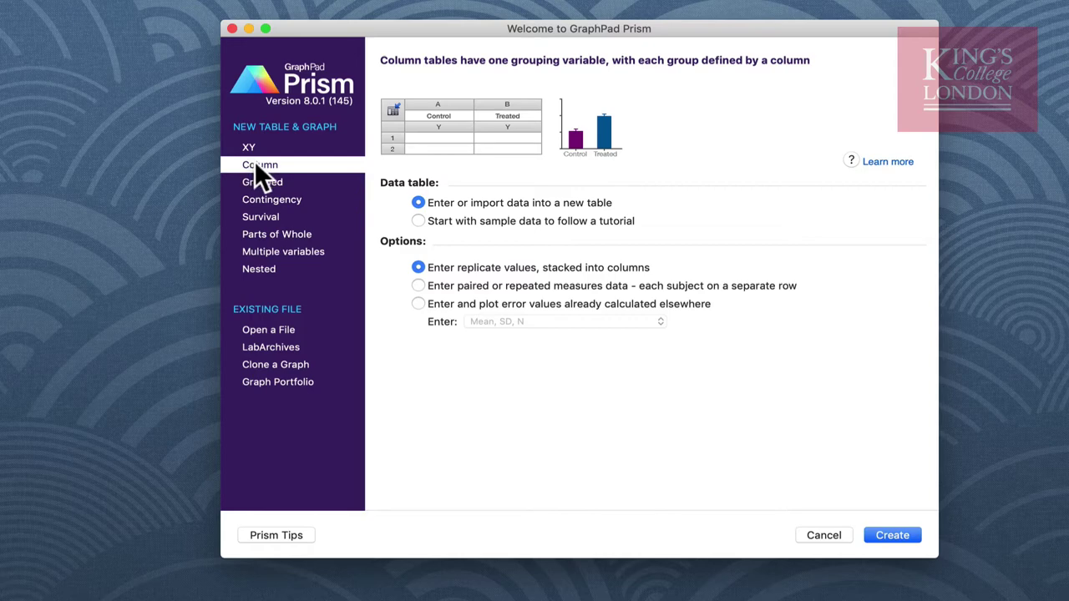
Step: Create the new column data table and rename Data 1 to 't-test'
click(892, 535)
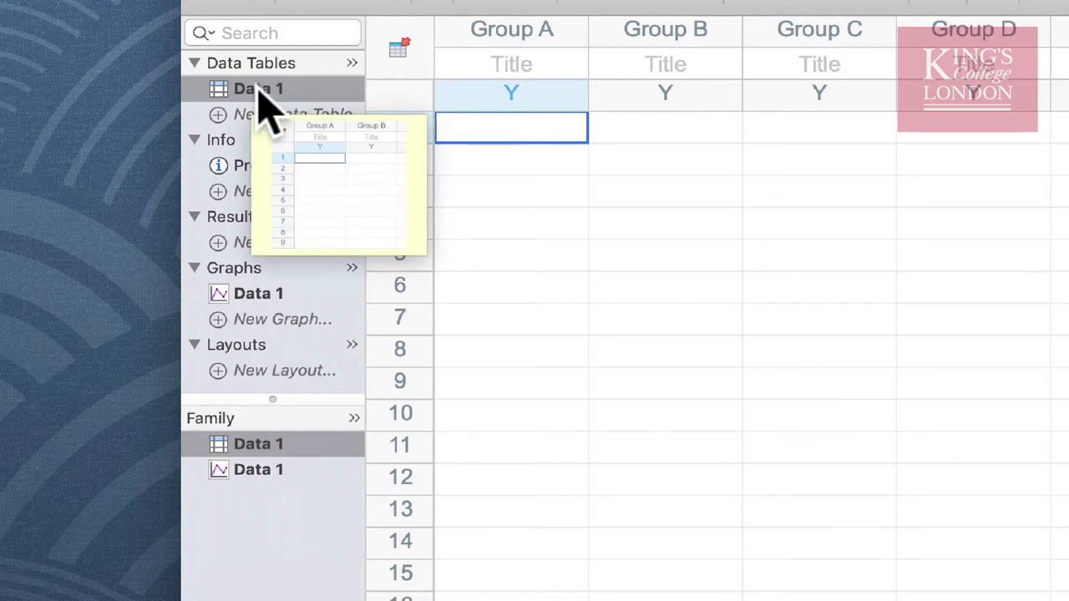
click(257, 90)
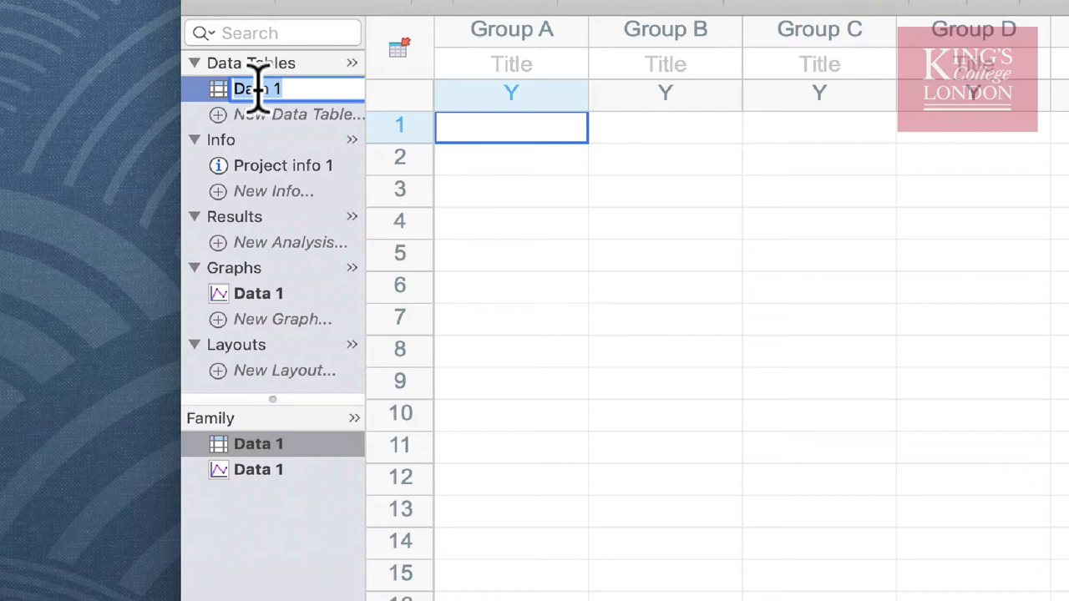
text(t-te)
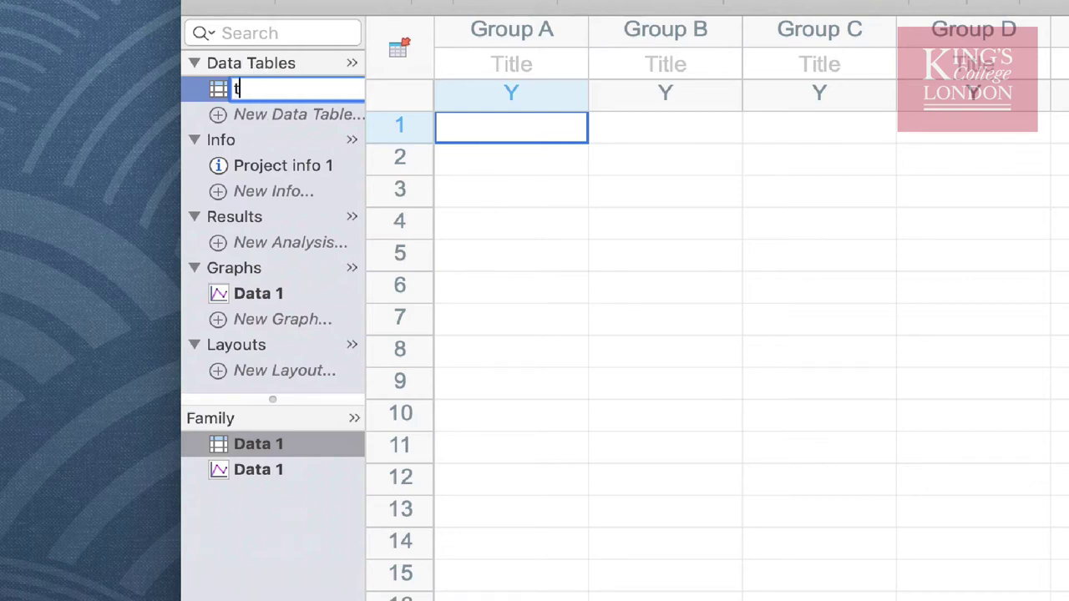
text(st)
key(Return)
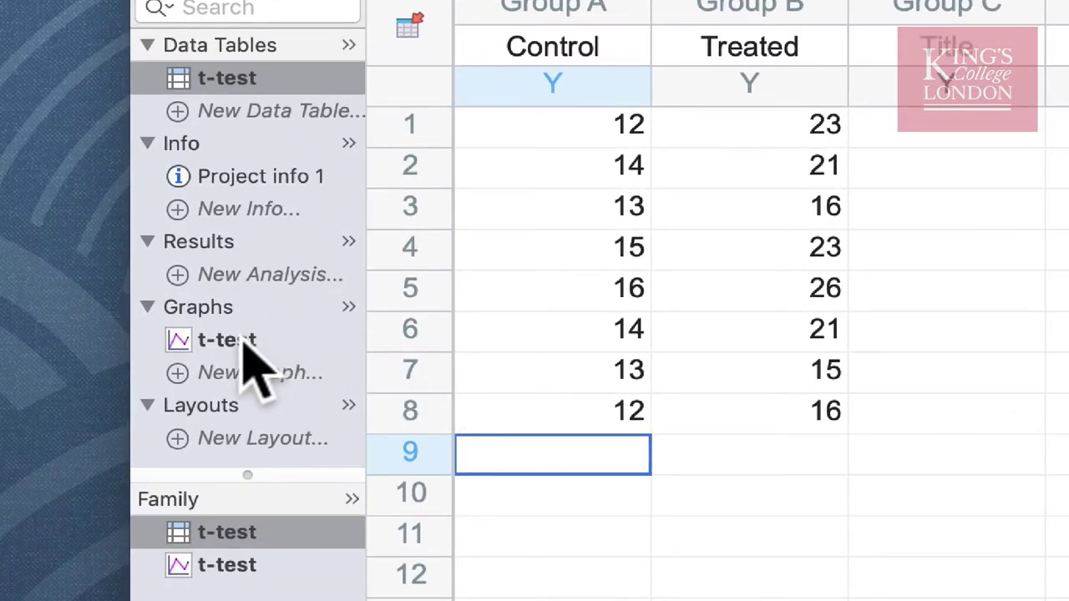
Step: Preview the t-test graph's mean-and-error styles, ending on horizontal means connected by a line
click(200, 340)
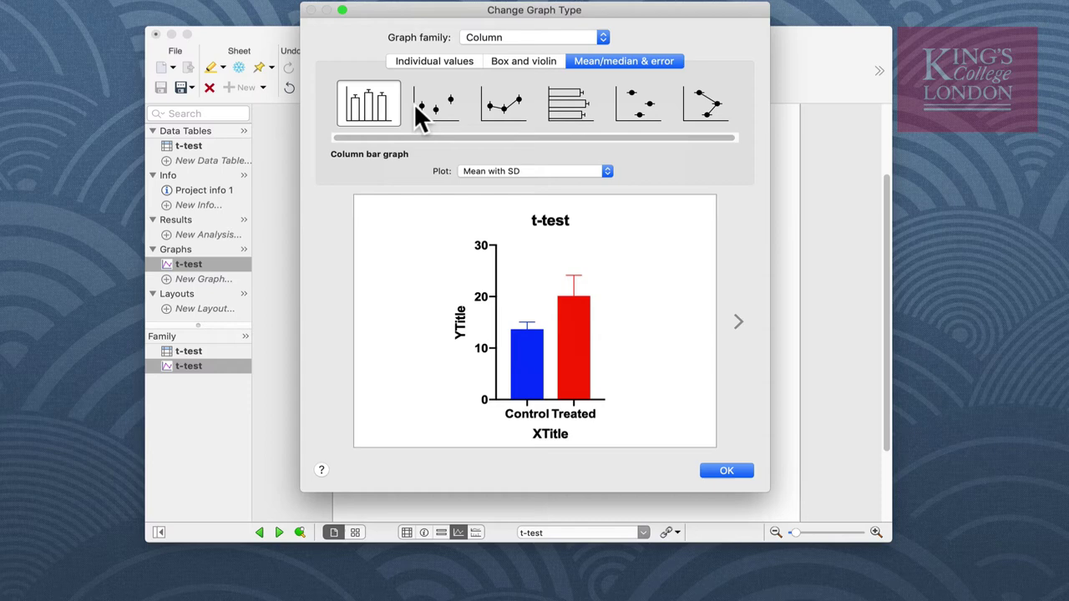
click(440, 106)
click(504, 108)
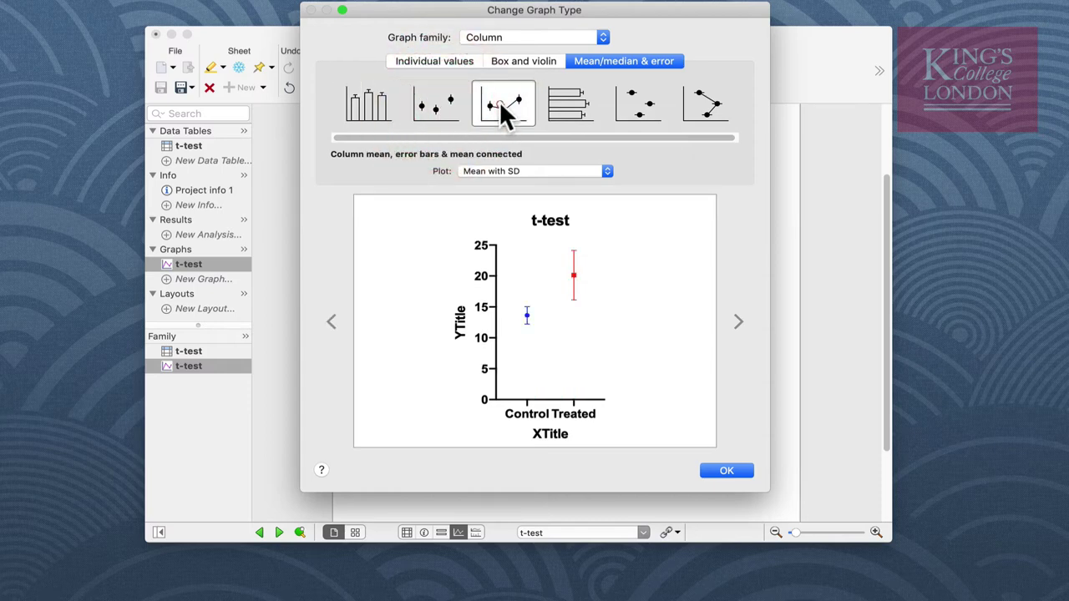
click(555, 107)
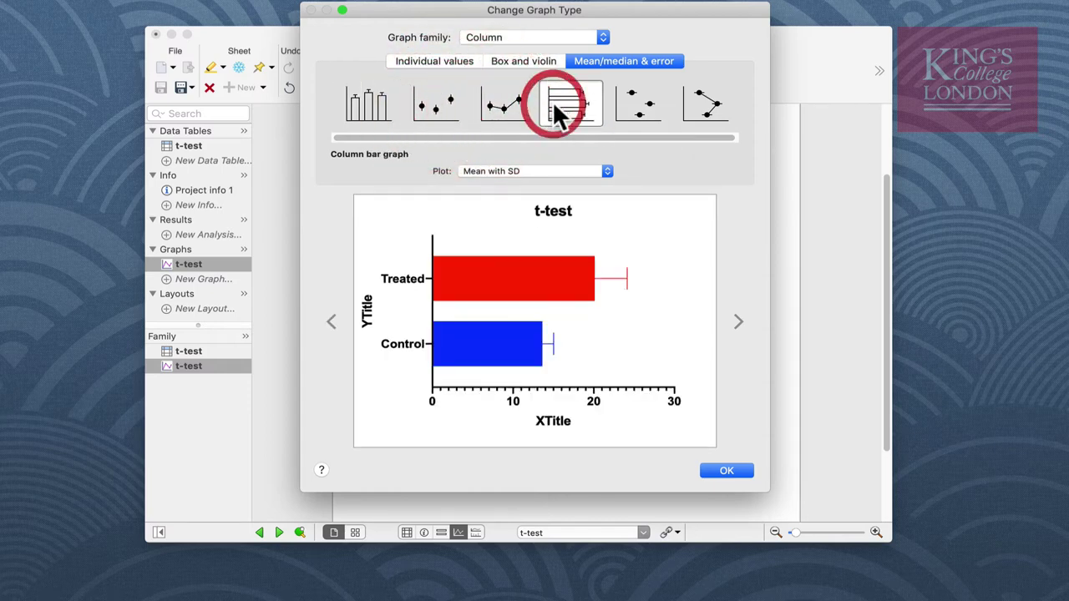
click(639, 105)
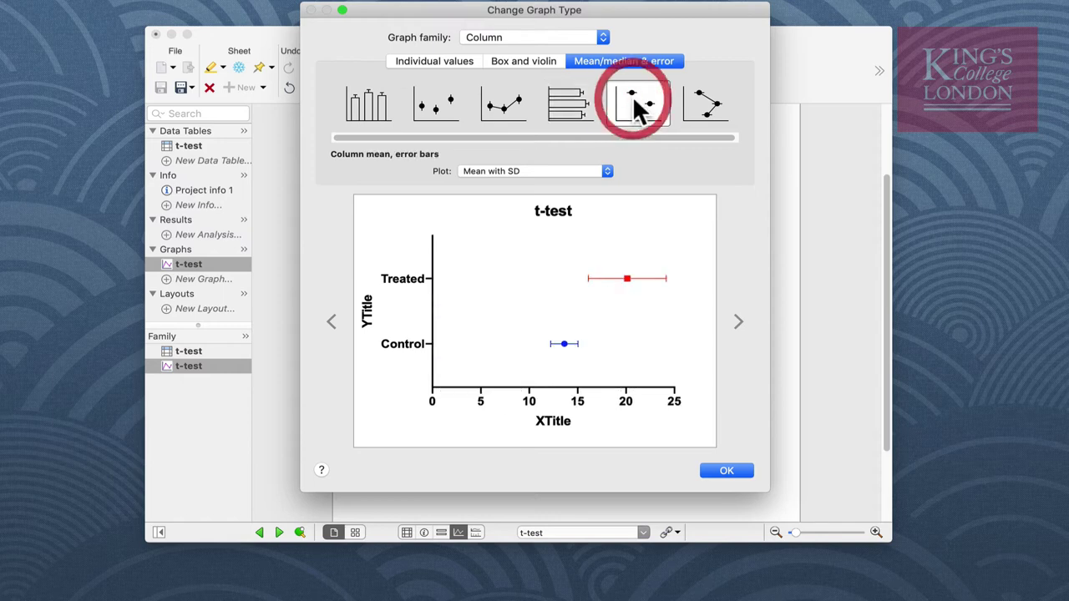
click(712, 104)
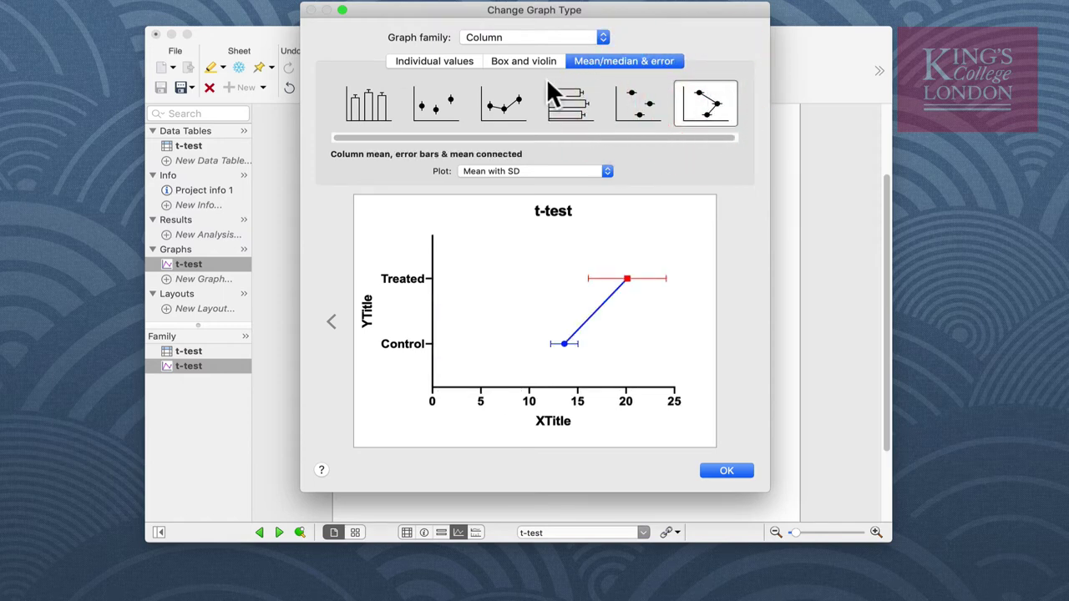
Step: Preview the Individual values styles, from scatter over bars to horizontal before-after
click(440, 67)
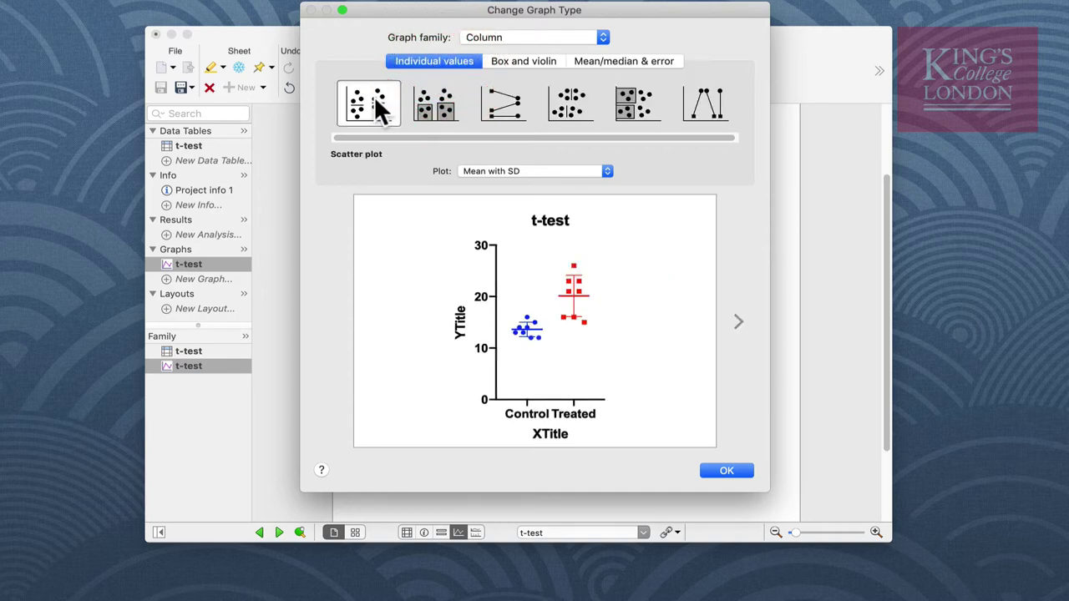
click(433, 103)
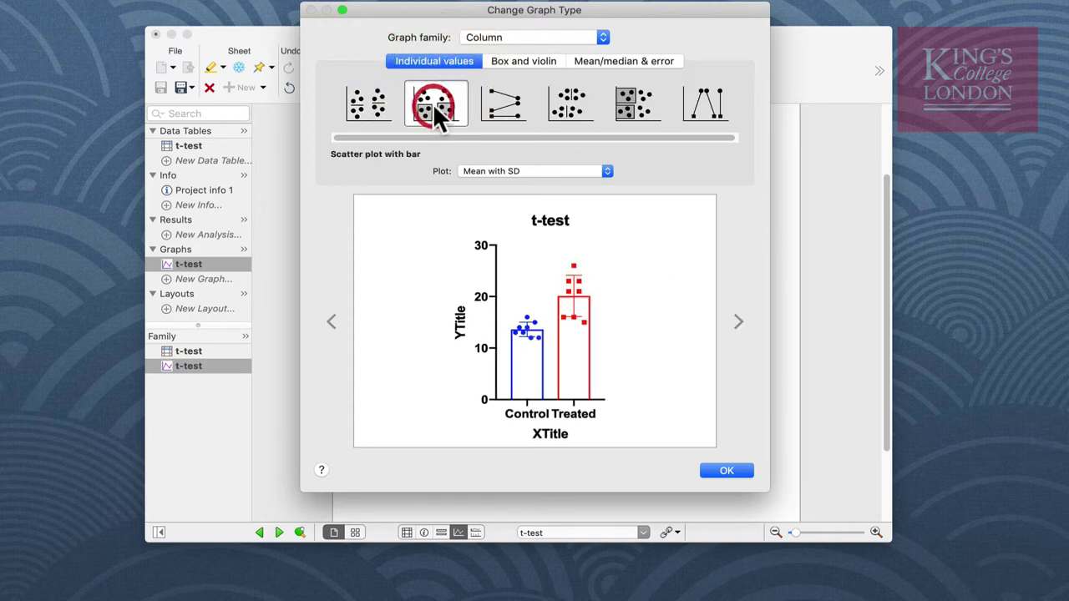
click(511, 109)
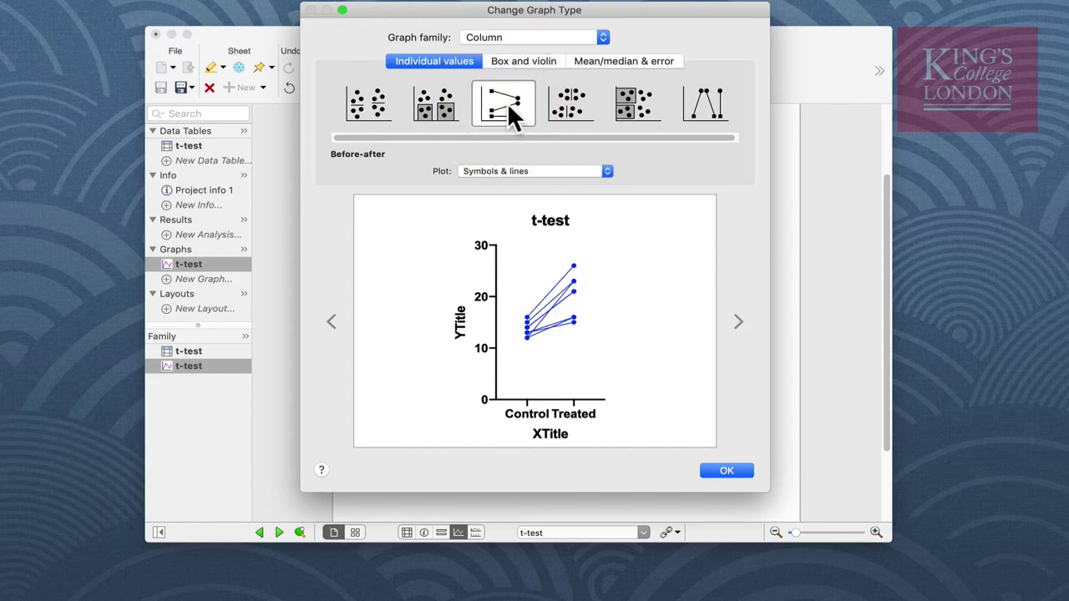
click(561, 113)
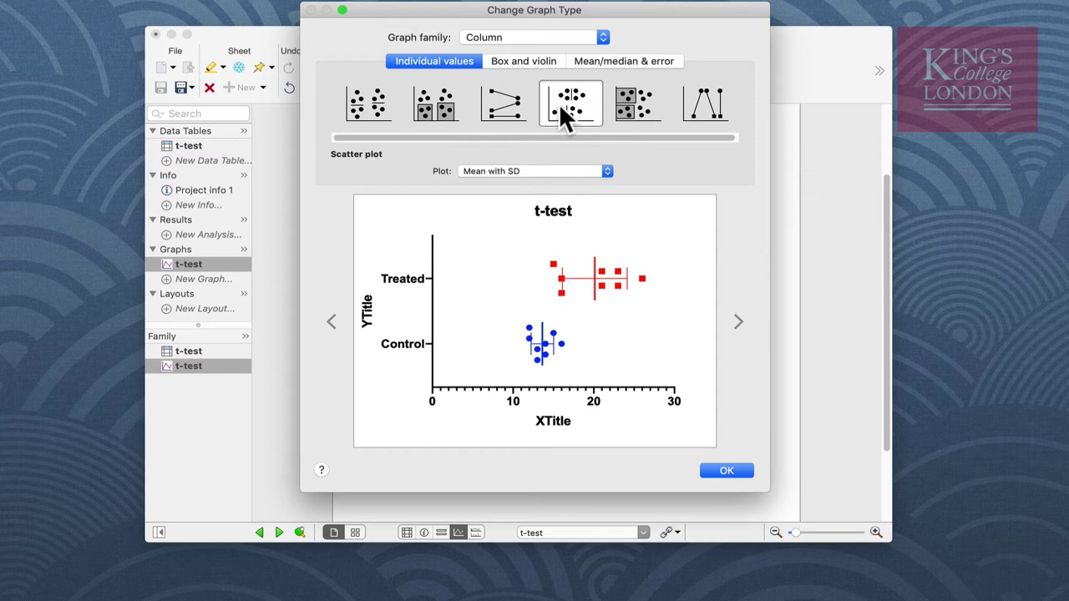
click(627, 105)
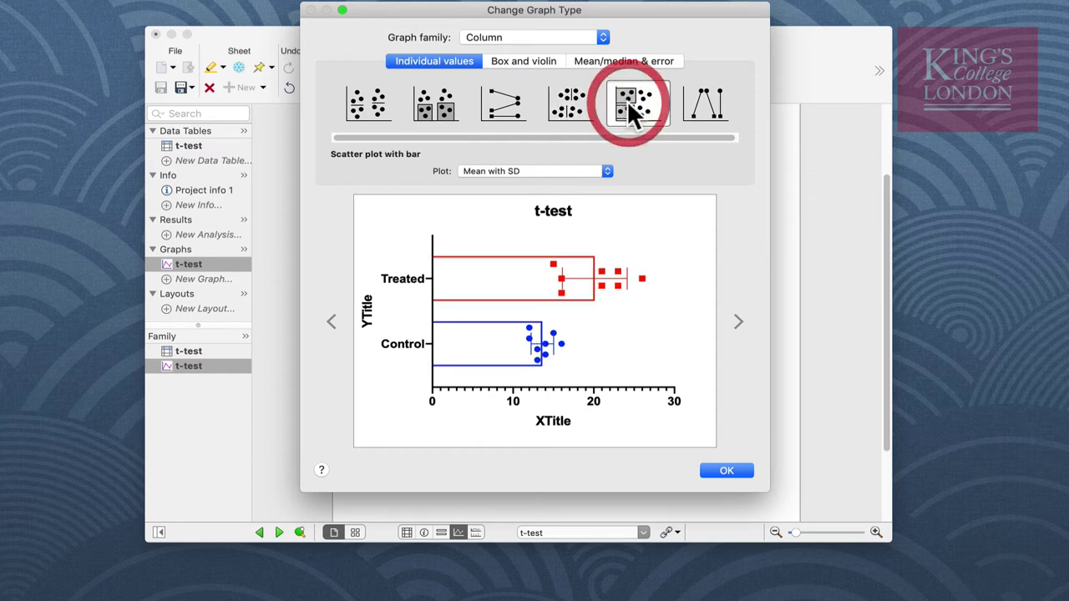
click(713, 100)
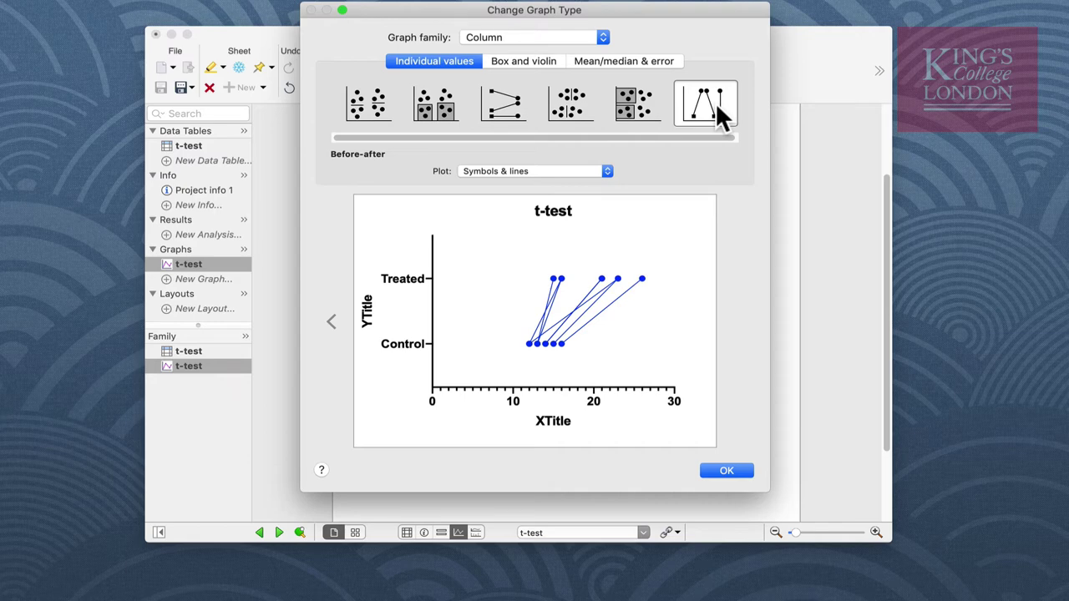
Step: Preview box-and-whiskers, violin and floating-bar styles, then return to the mean bar graph styles
click(535, 61)
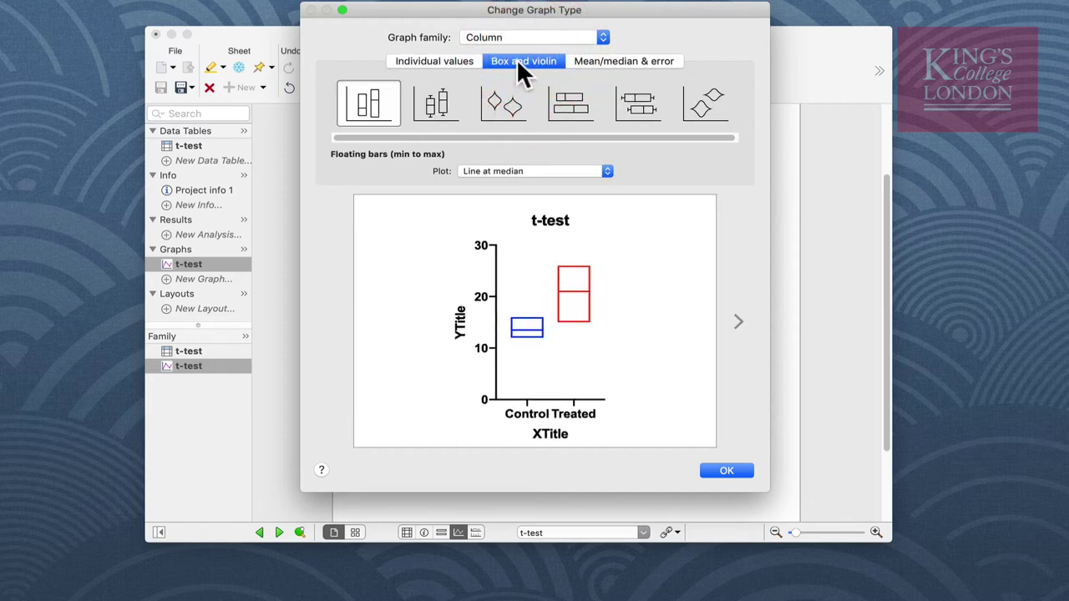
click(433, 94)
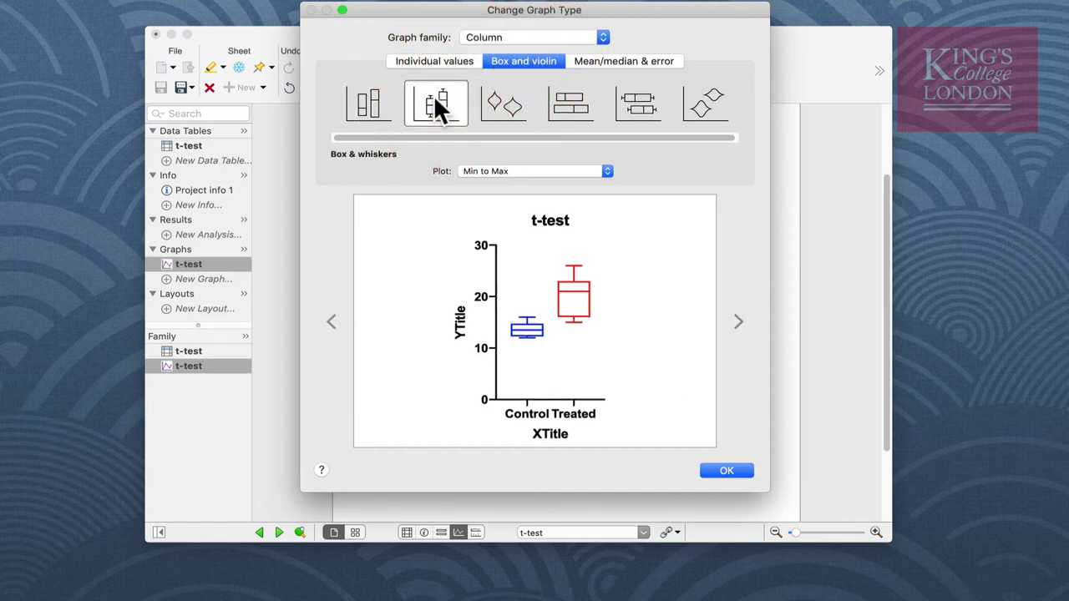
click(498, 99)
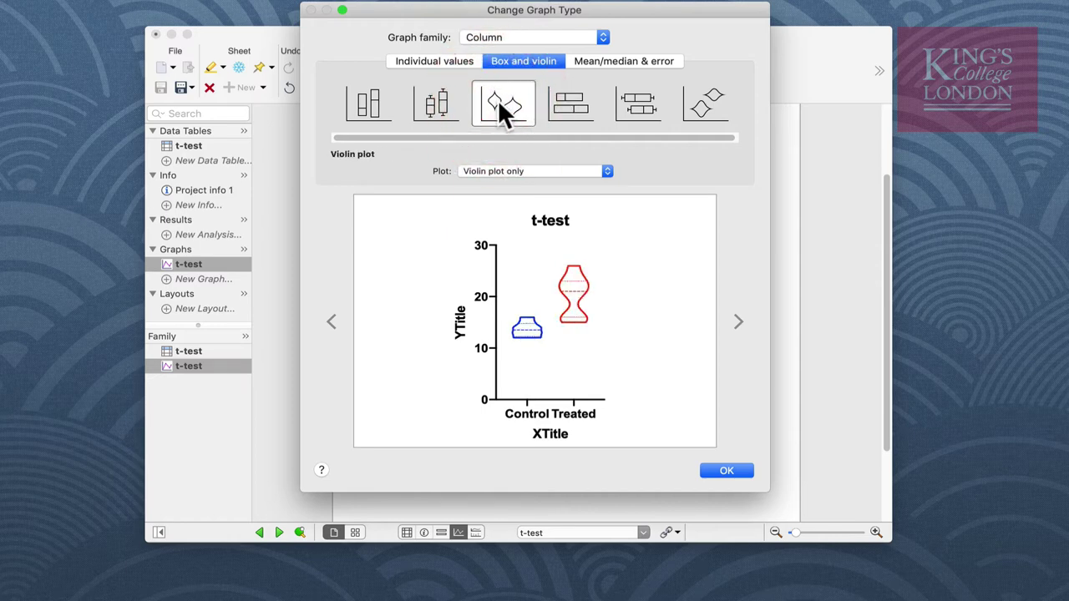
click(565, 103)
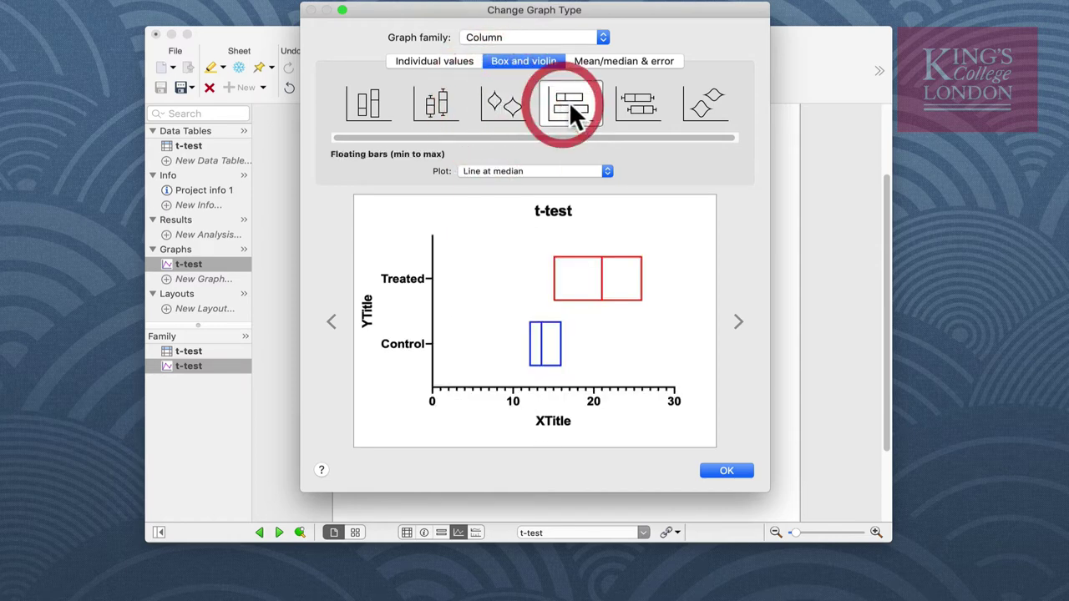
click(637, 101)
click(704, 104)
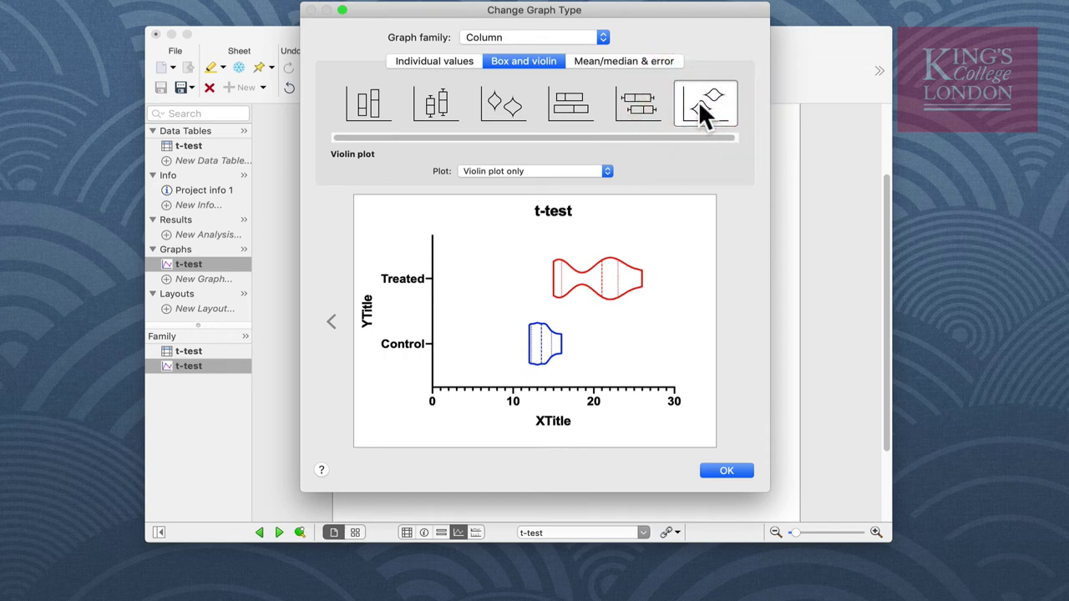
click(642, 59)
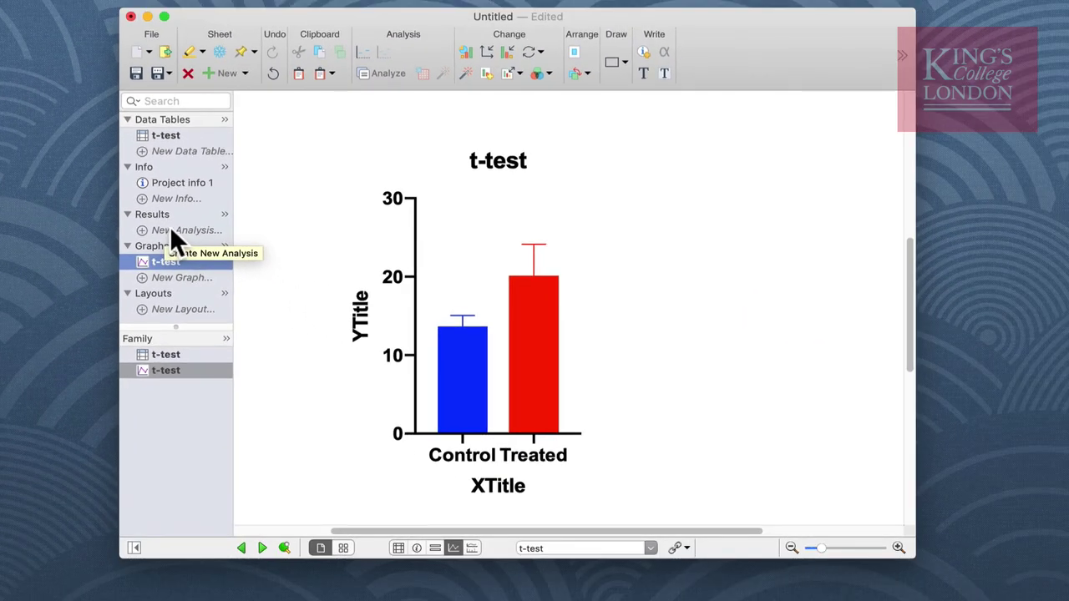
Step: Analyze the t-test data table with t tests (and nonparametric tests) on Control and Treated
click(162, 133)
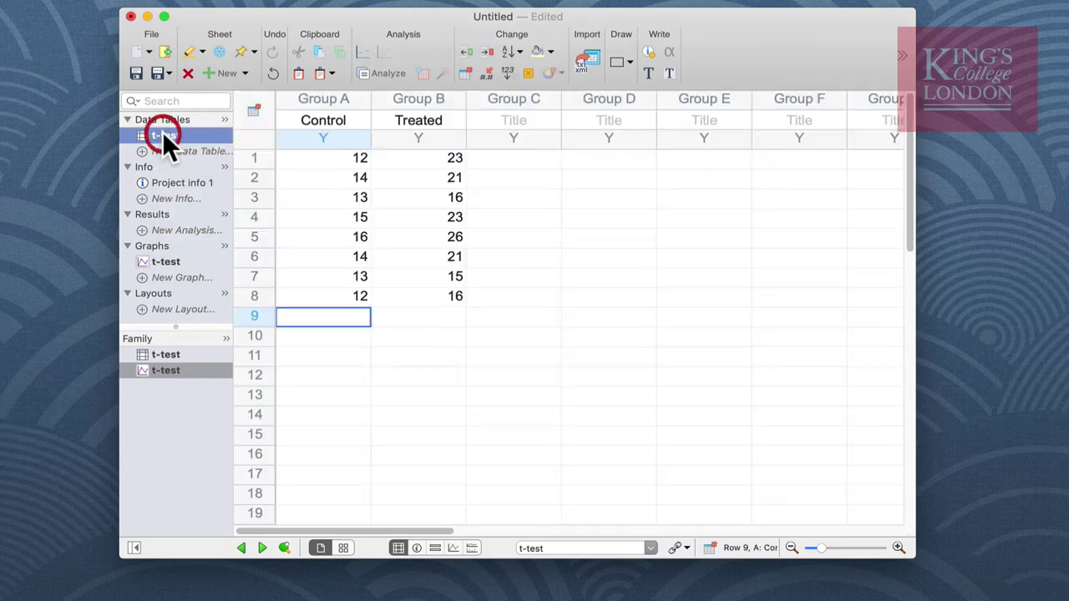
click(386, 73)
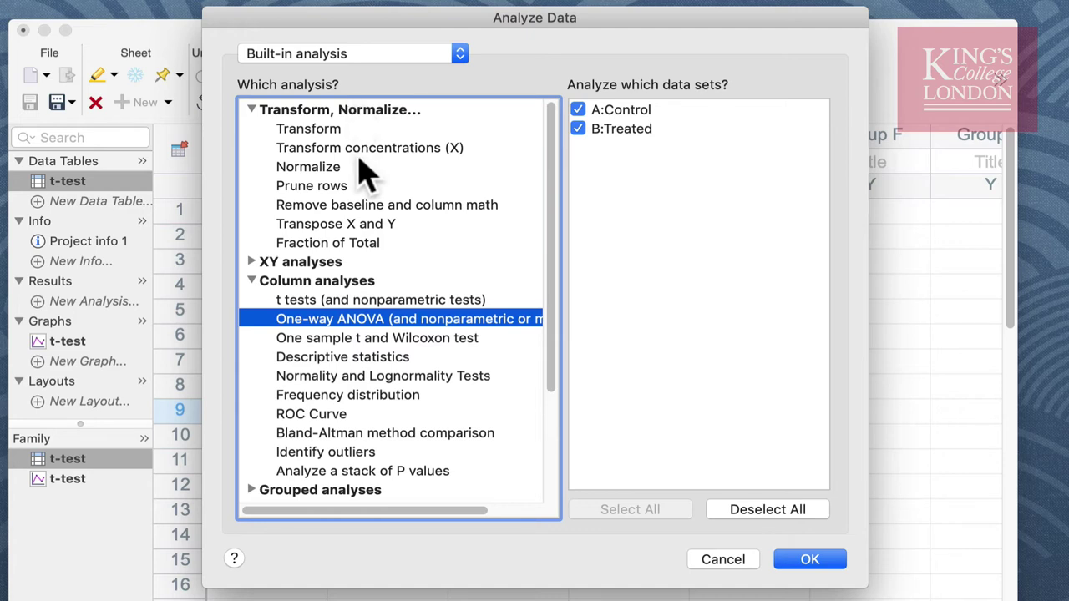
click(368, 299)
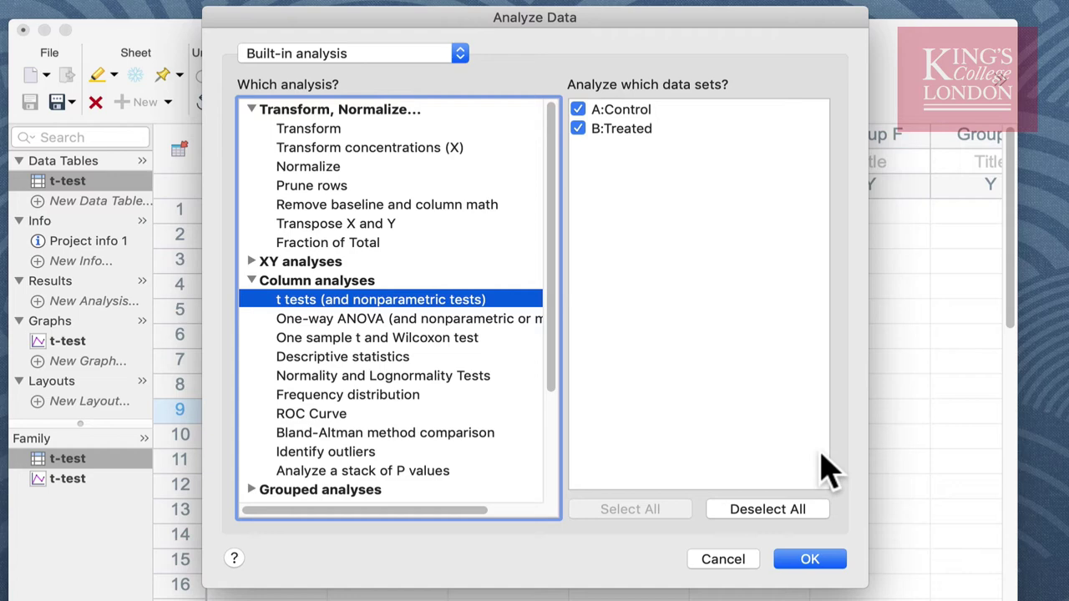
Step: Confirm the t test and set its experimental design to unpaired, parametric, equal SD
click(810, 560)
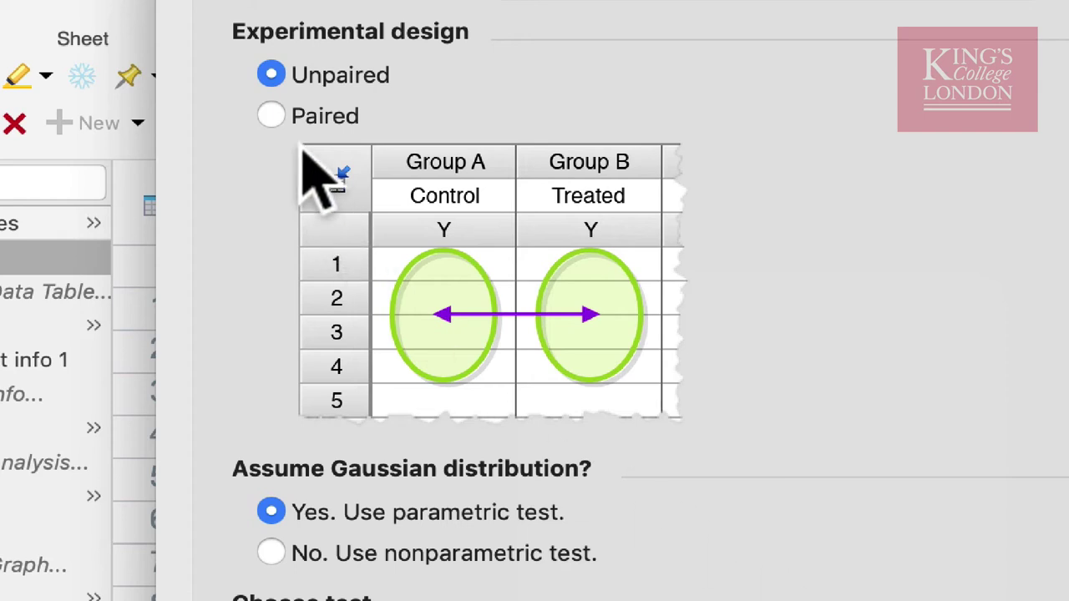
click(267, 115)
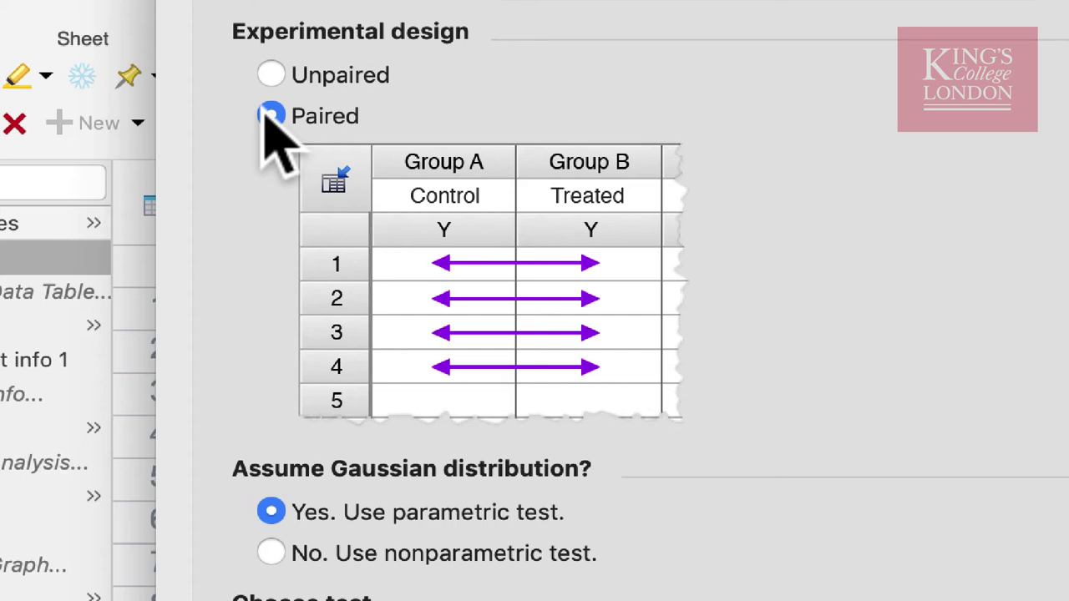
click(271, 75)
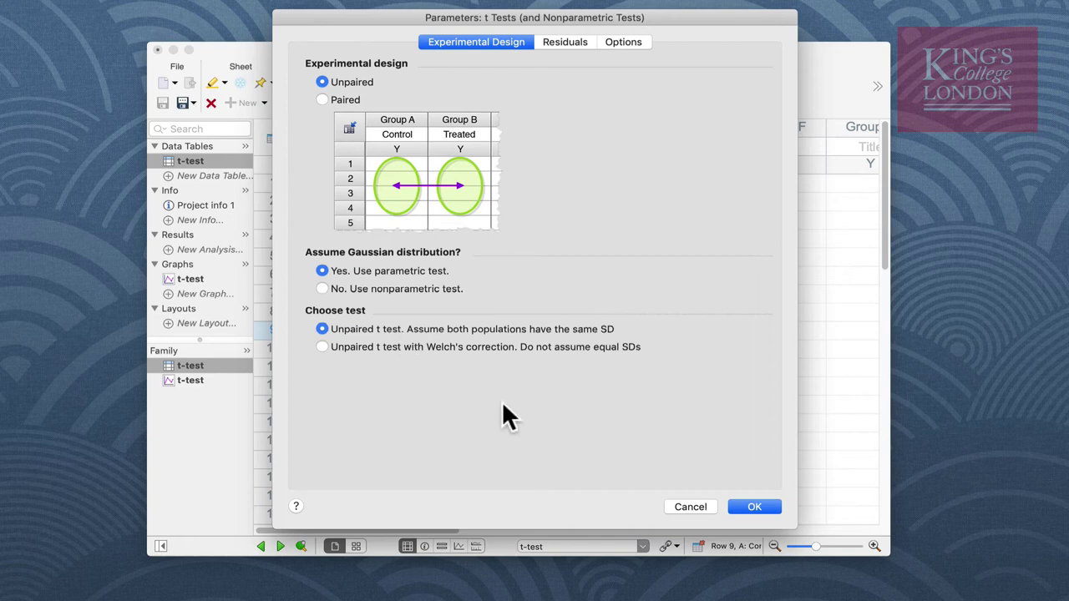
Step: Review the Residuals and Options tabs (two-tailed, 95% confidence) and run the t test
click(571, 48)
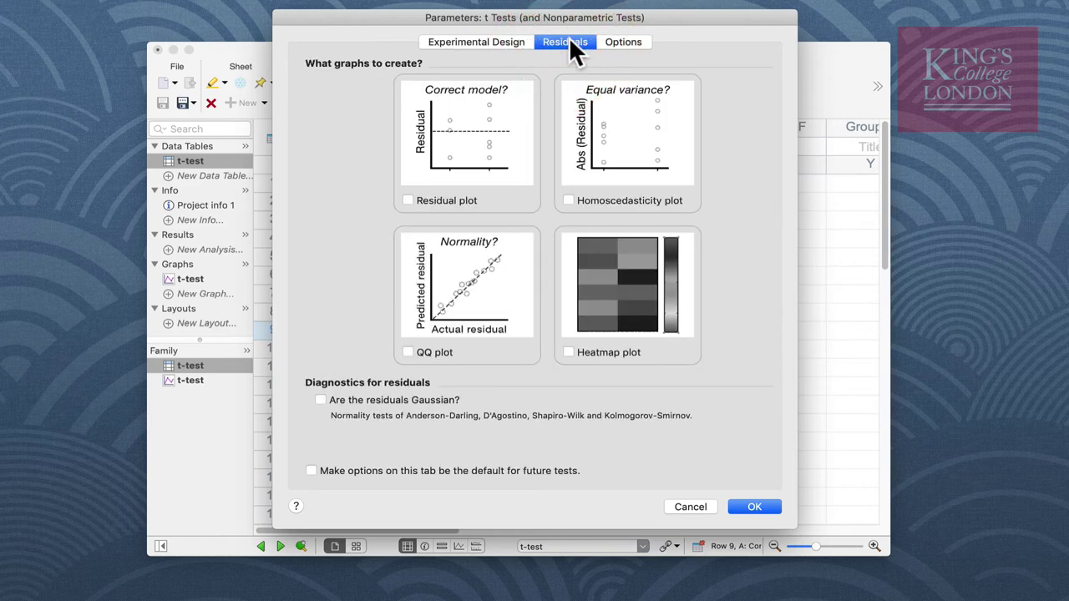
click(635, 42)
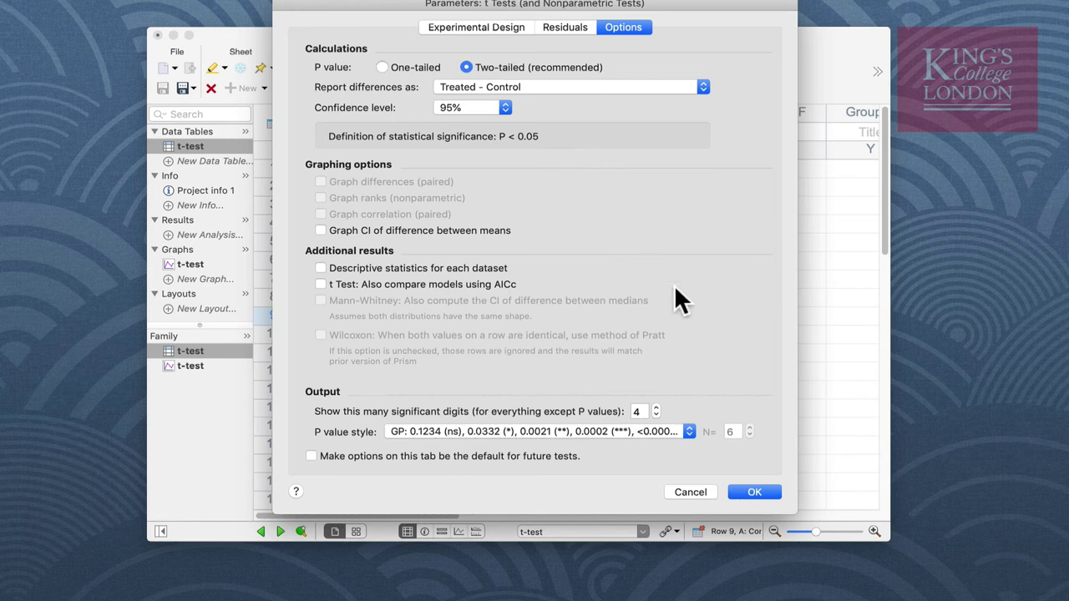
click(764, 493)
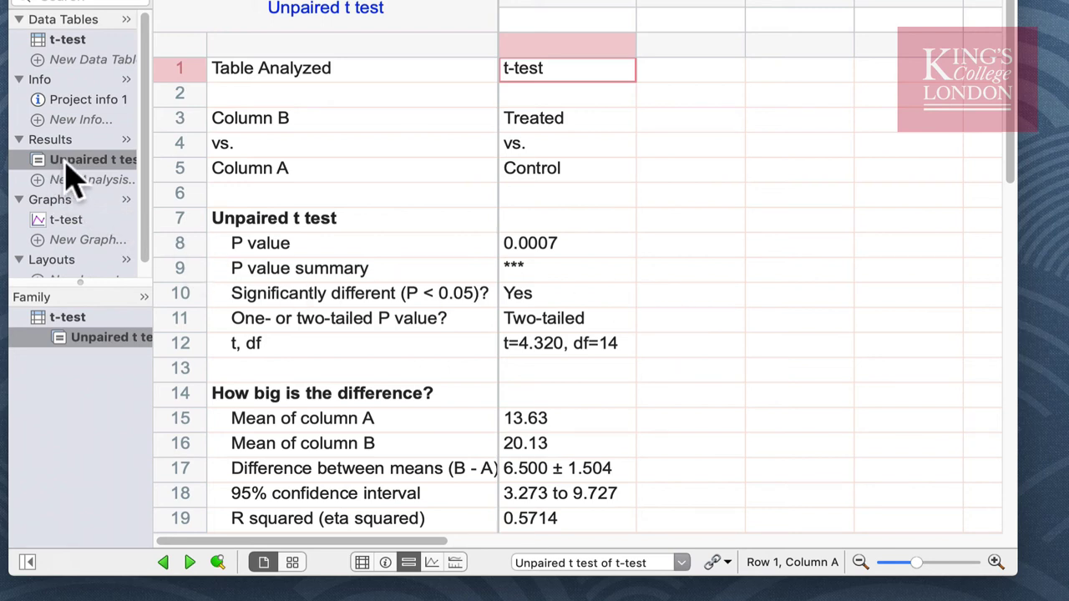
Step: Widen the navigator and review the results: P = 0.0007 (***), significant, two-tailed
drag(149, 162, 202, 167)
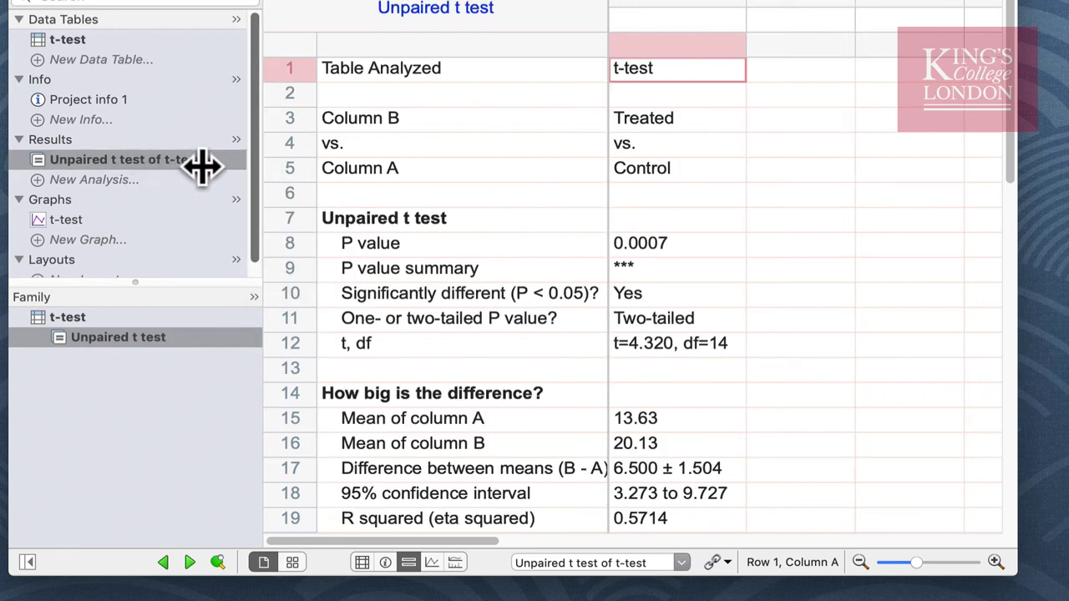
mouse_move(115, 166)
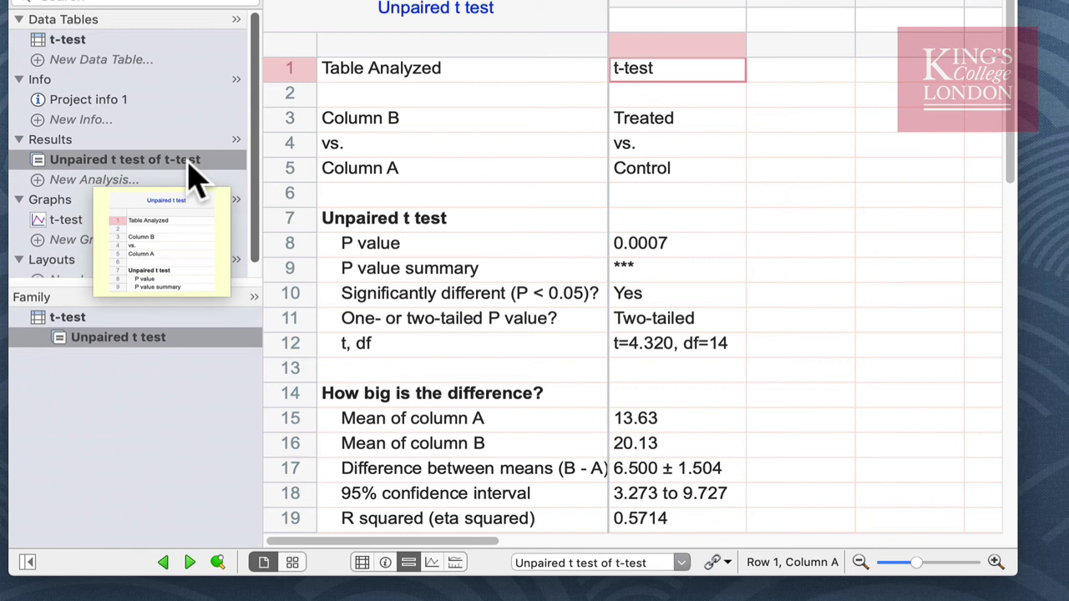
mouse_move(72, 43)
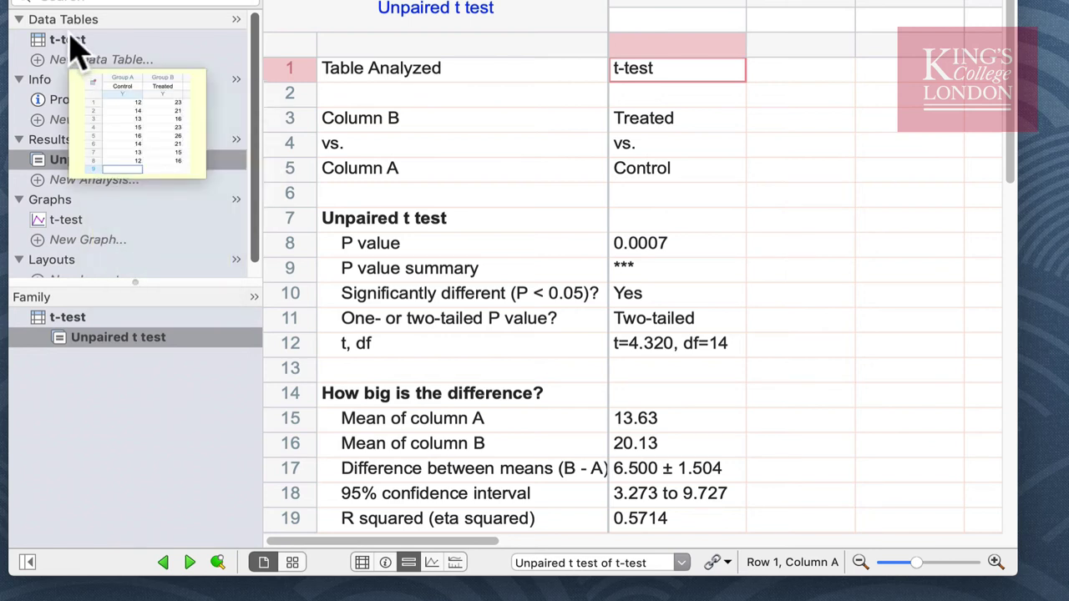
click(715, 99)
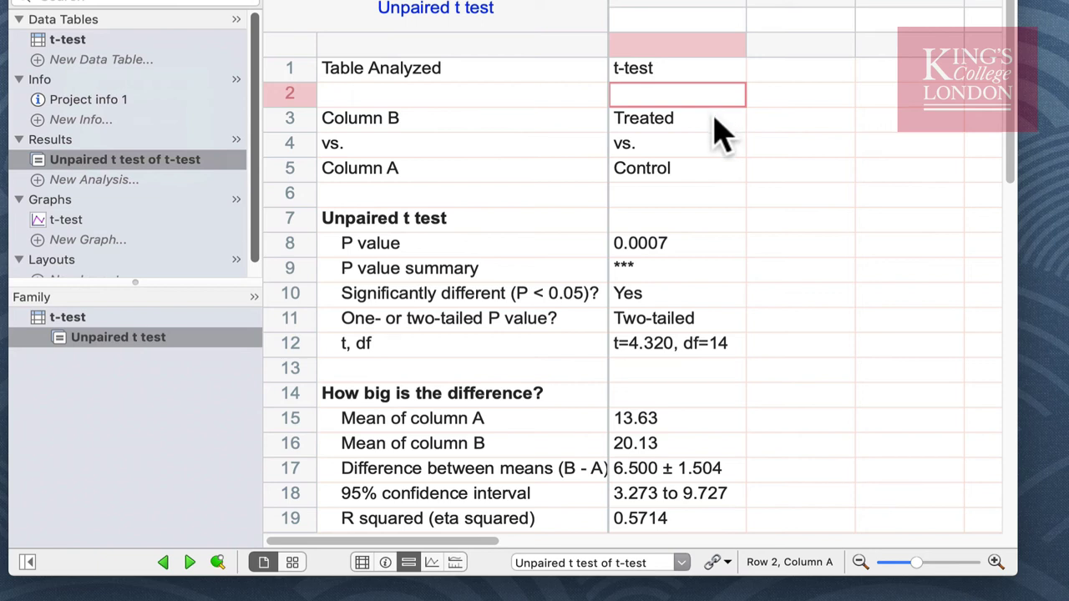
click(714, 116)
click(718, 170)
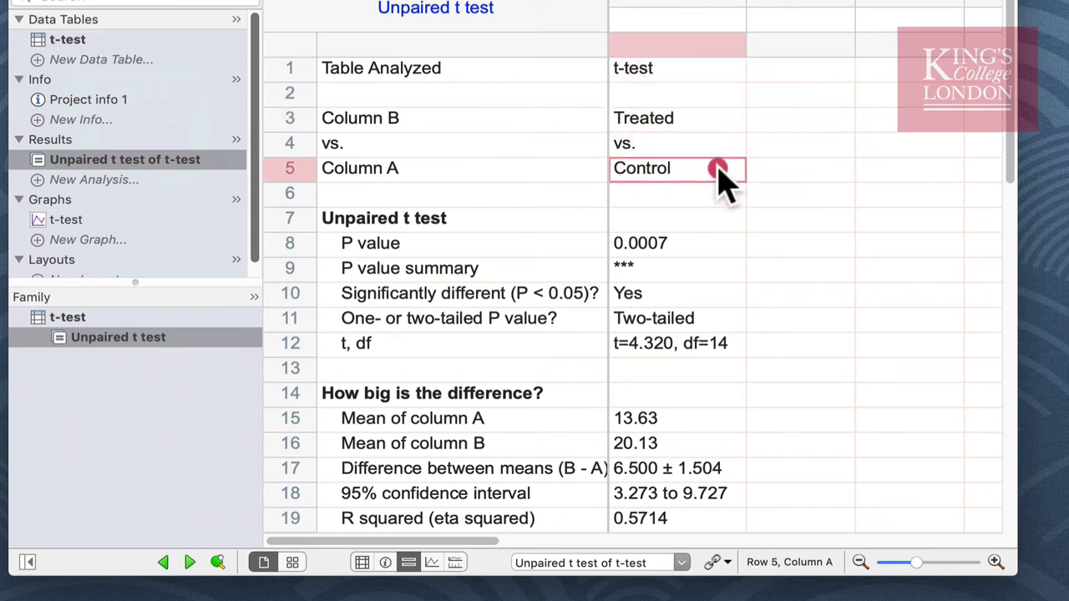
click(706, 244)
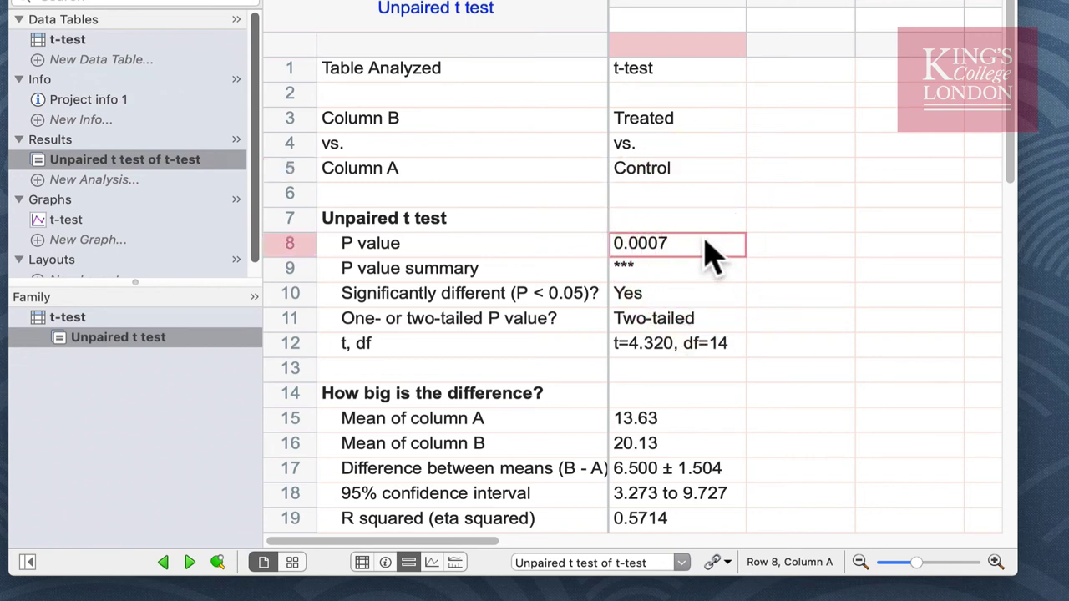
click(708, 276)
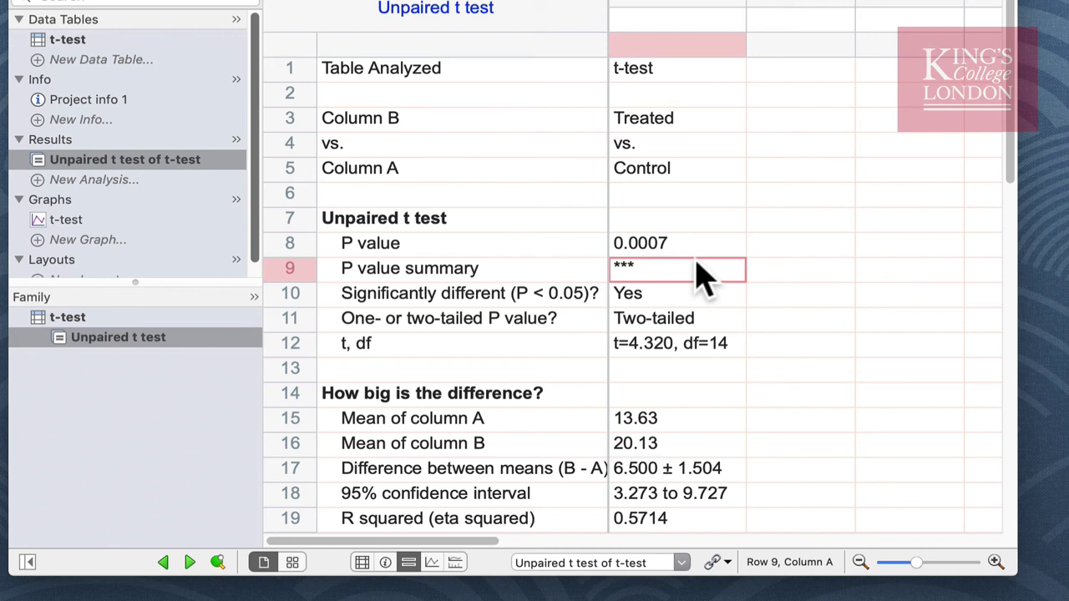
click(704, 301)
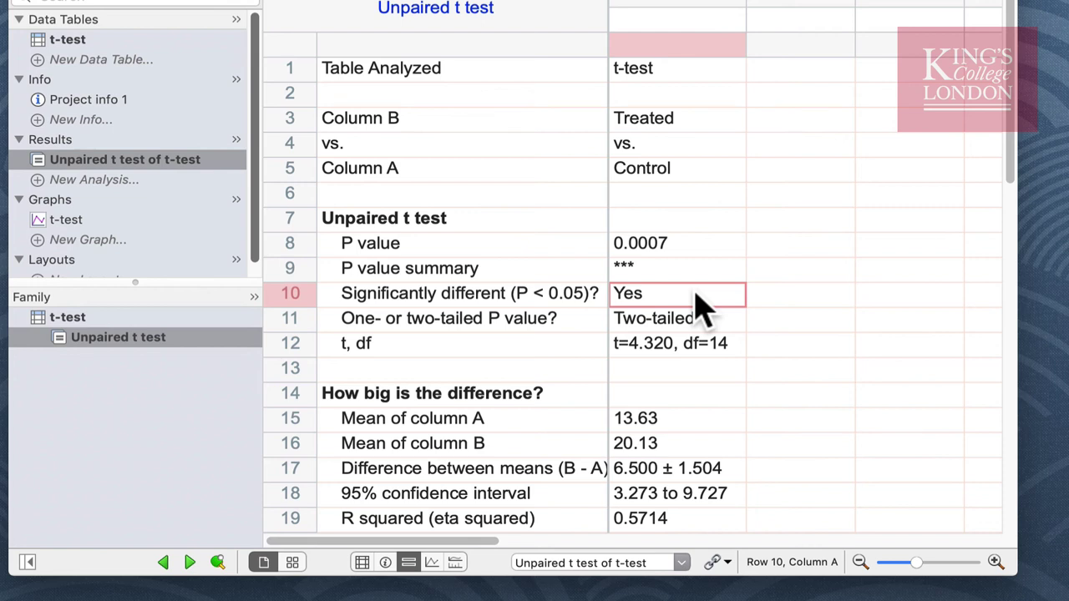
click(714, 320)
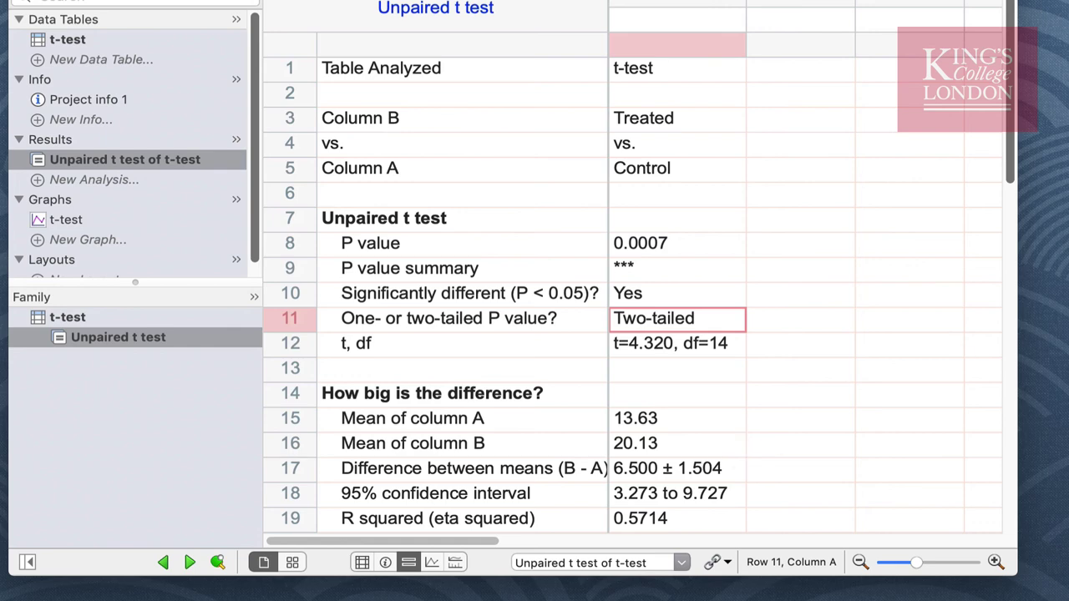
drag(1013, 171, 1016, 311)
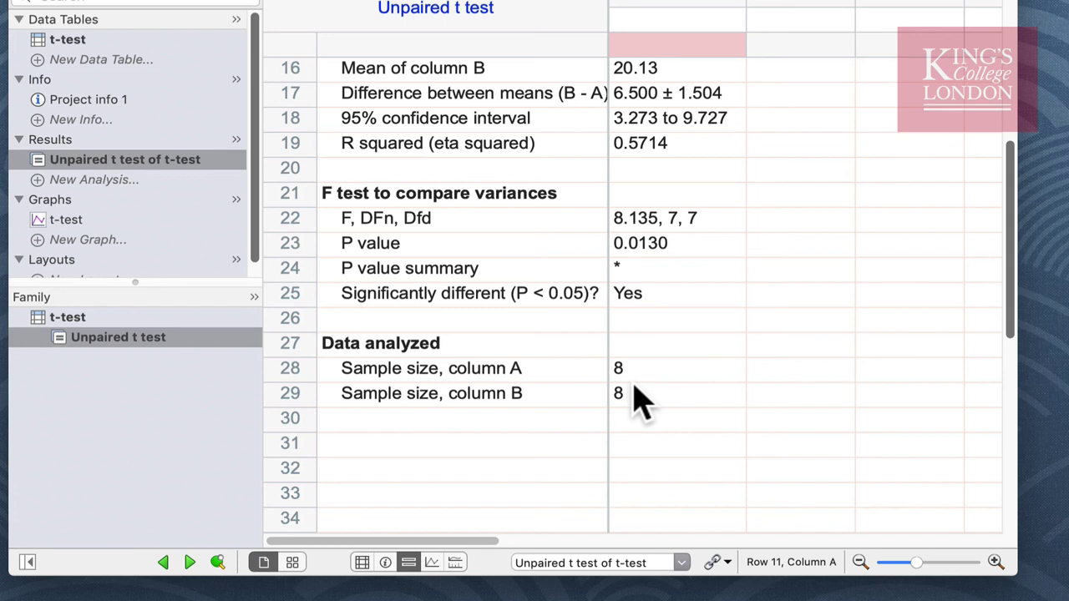
Step: Return to the top of the results and show the t-test graph from Graphs
scroll(918, 307, up, 5)
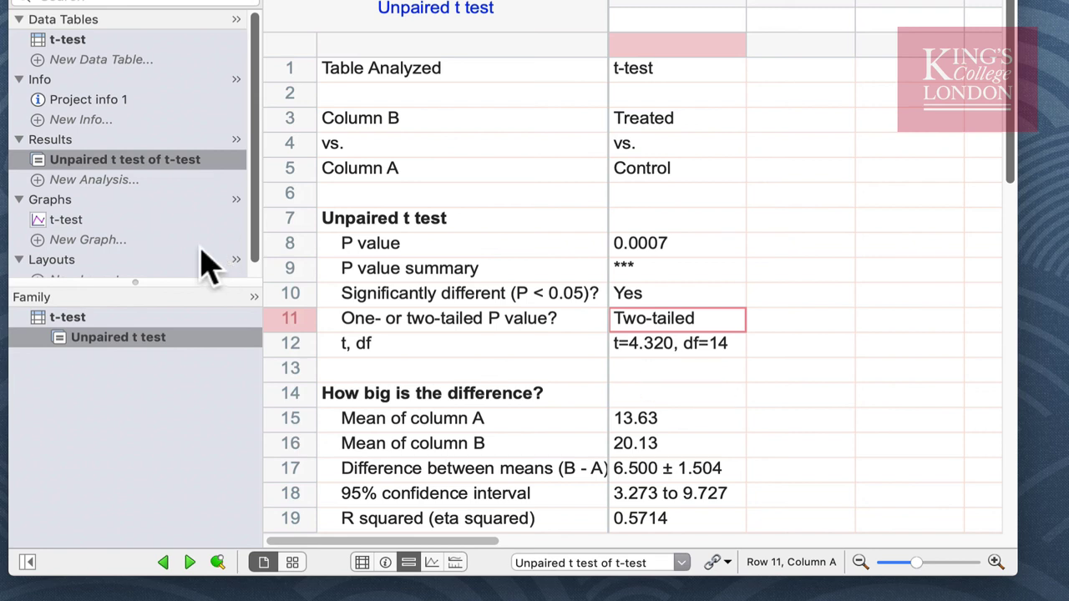
click(73, 224)
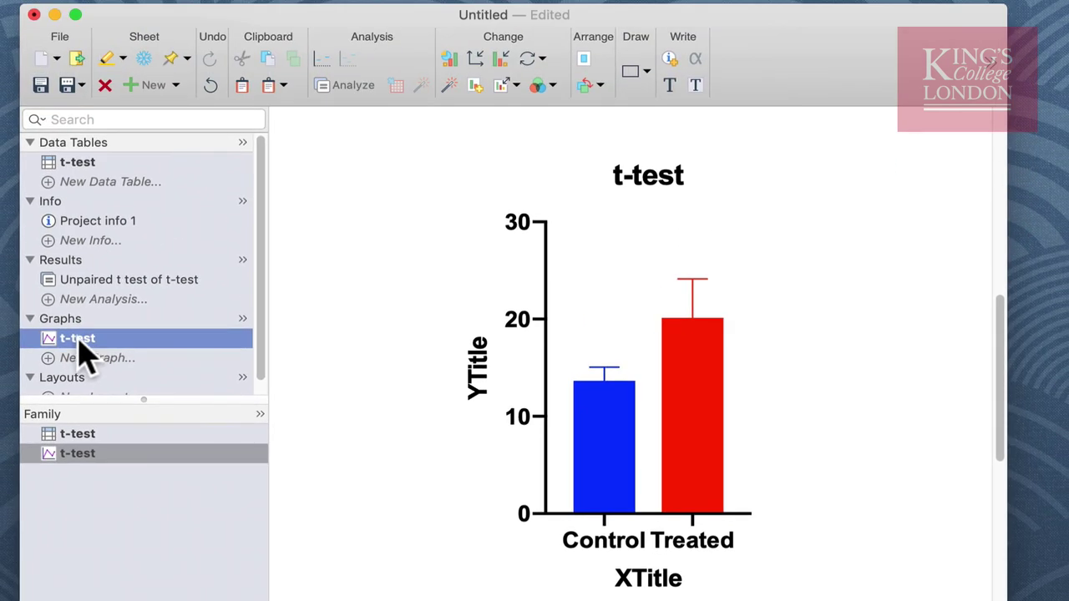
click(669, 86)
click(696, 255)
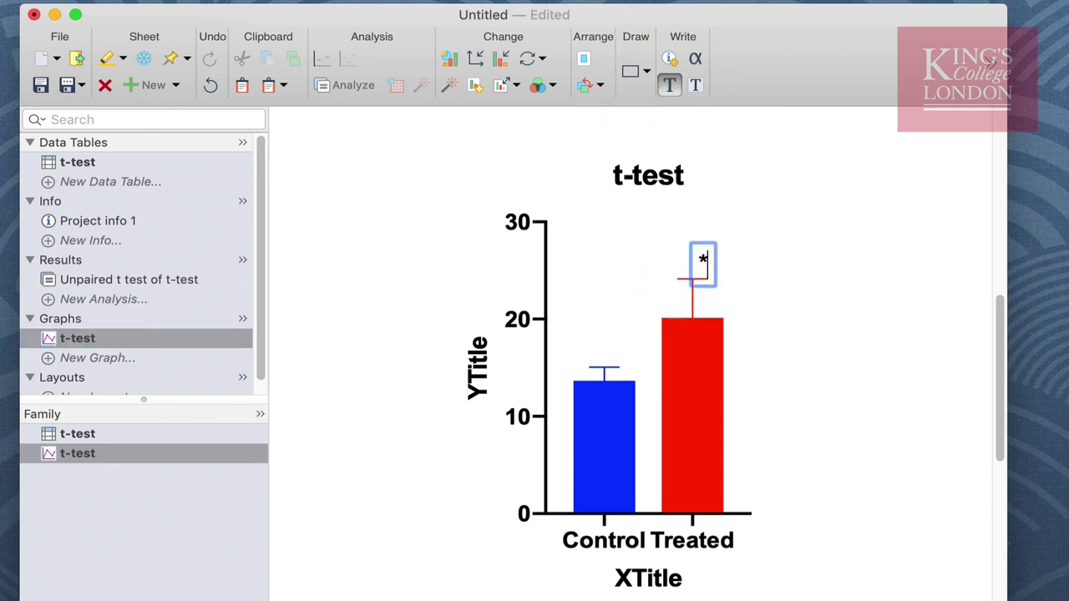
text(*)
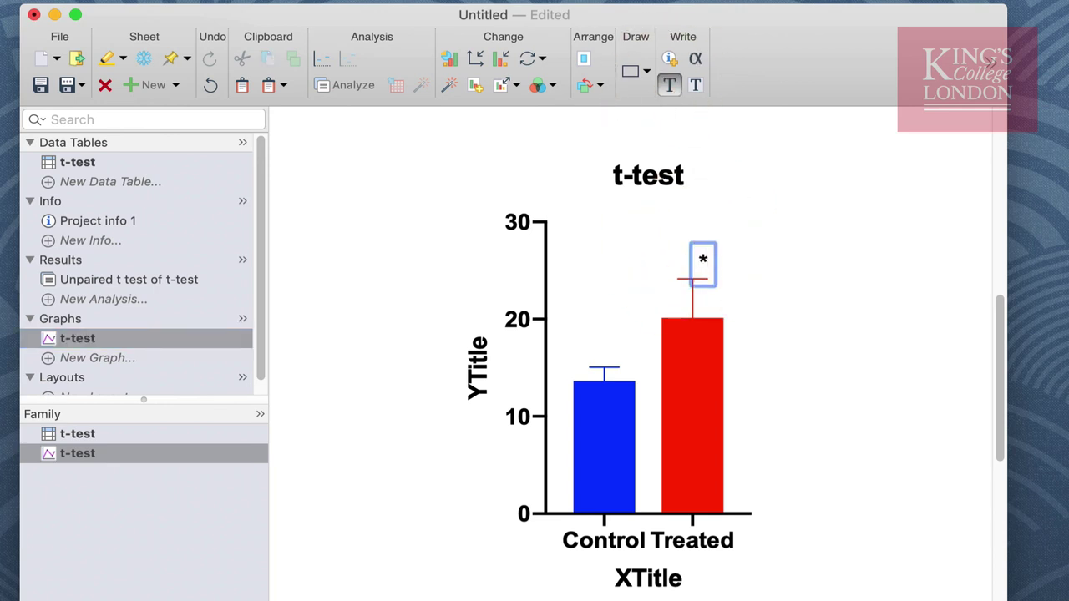
click(793, 279)
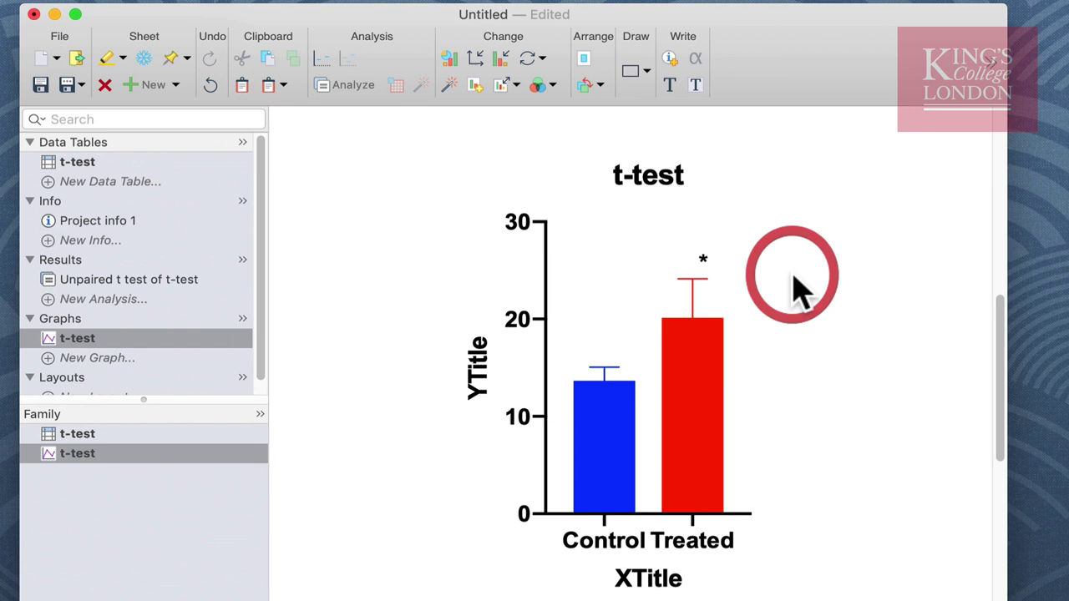
click(717, 276)
drag(718, 287, 711, 264)
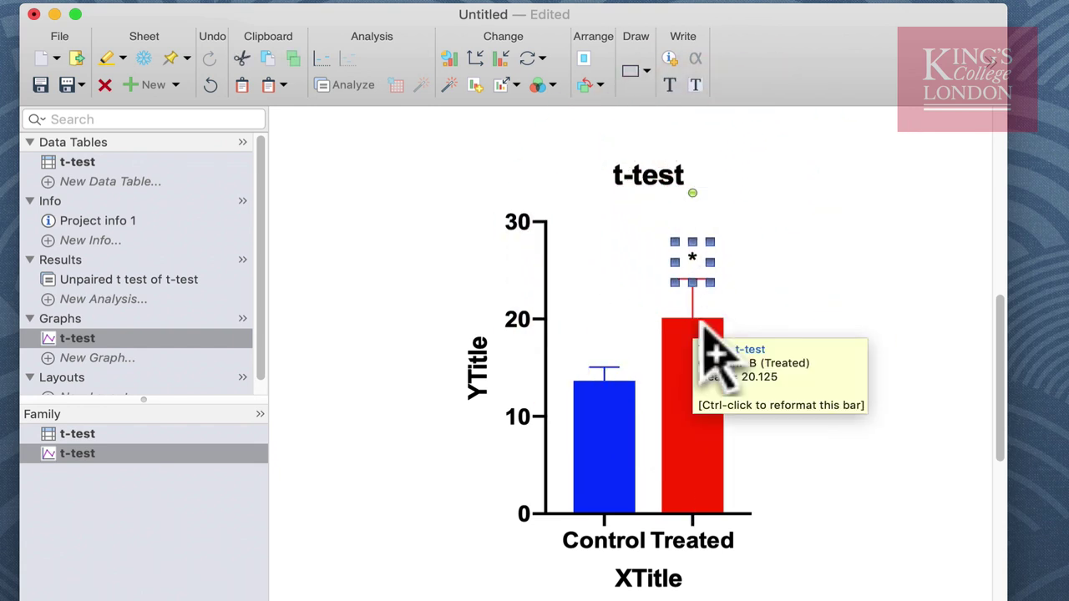
click(753, 304)
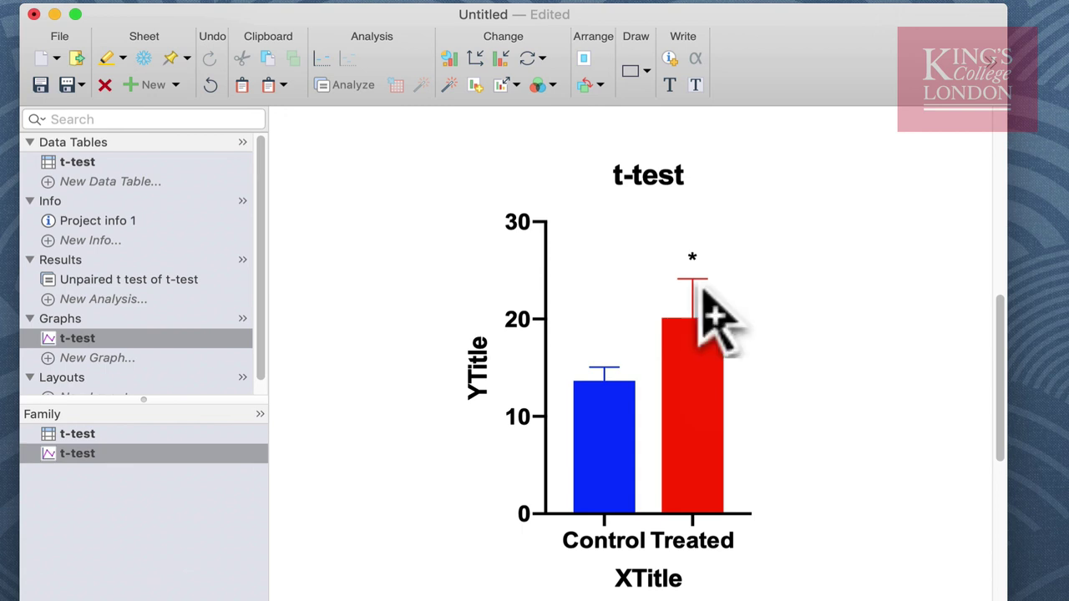
click(708, 261)
key(Delete)
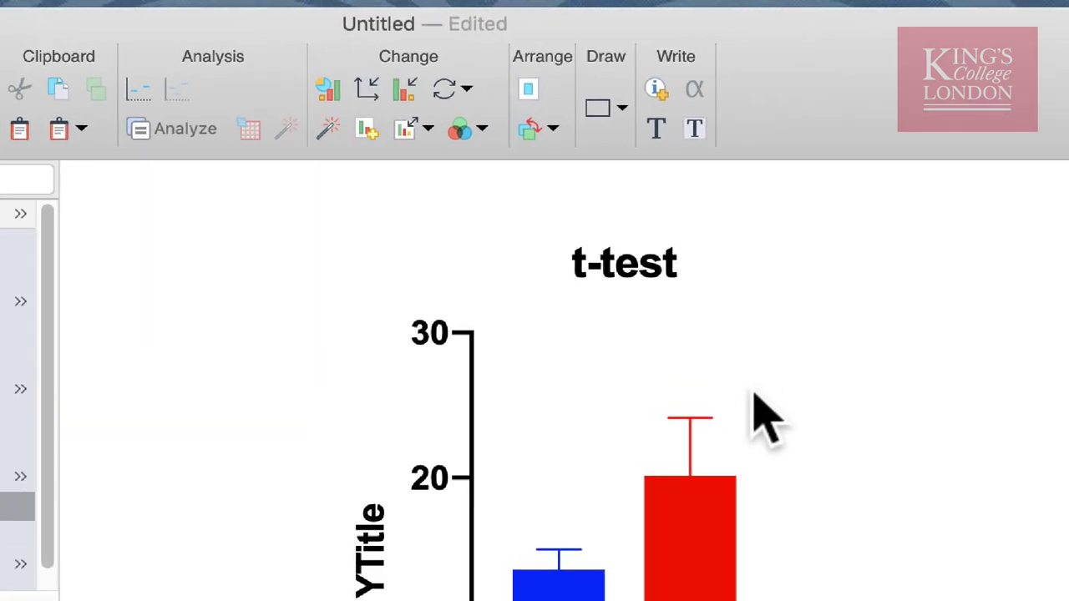
Step: Draw a labelled line above the Control and Treated bars and change its label to *
click(621, 109)
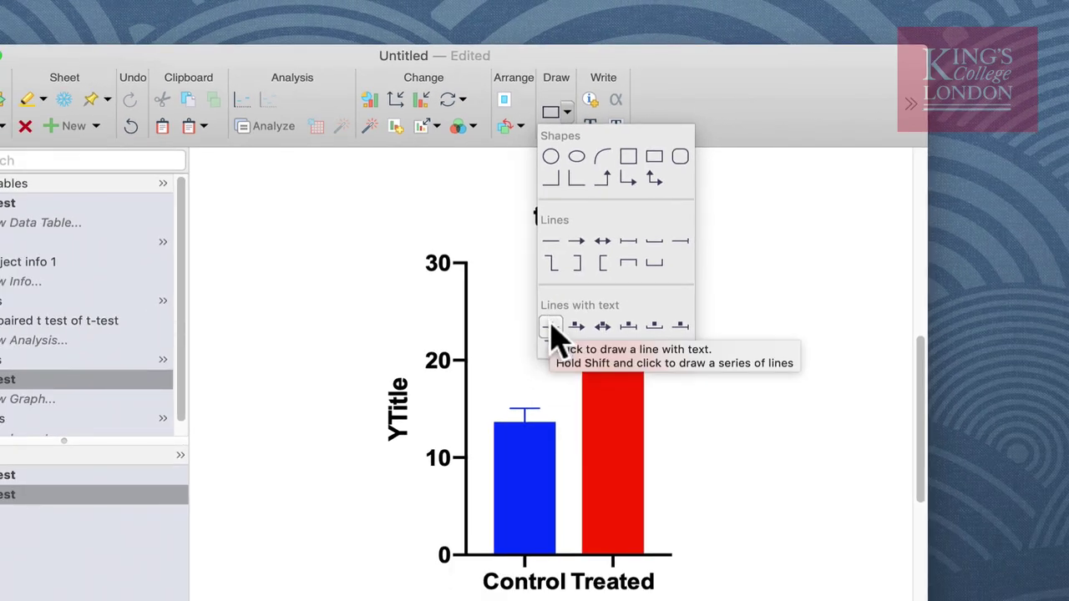
click(551, 325)
drag(522, 279, 615, 277)
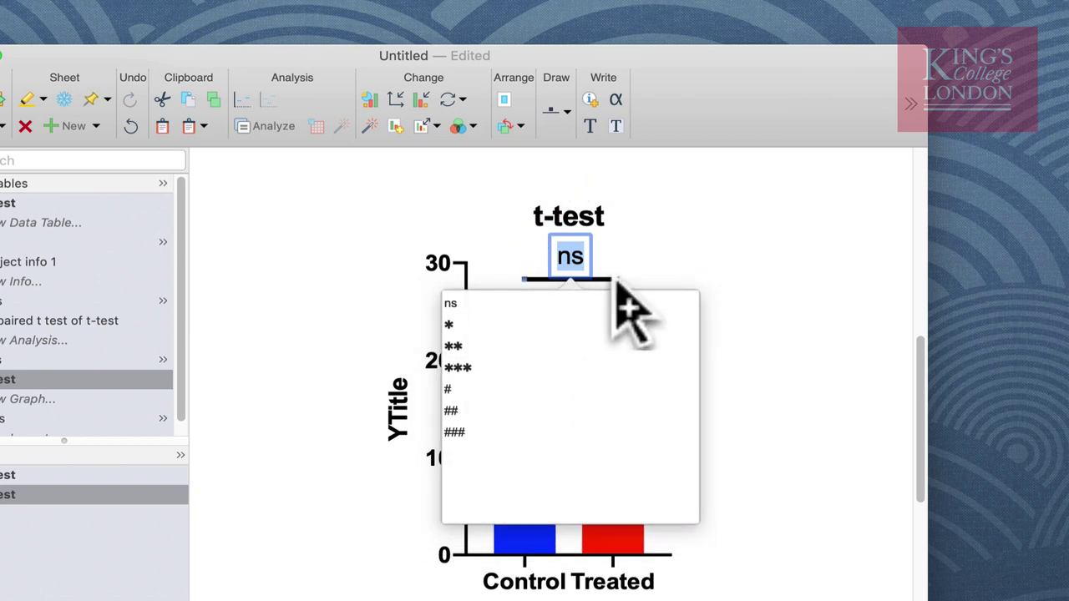
click(472, 326)
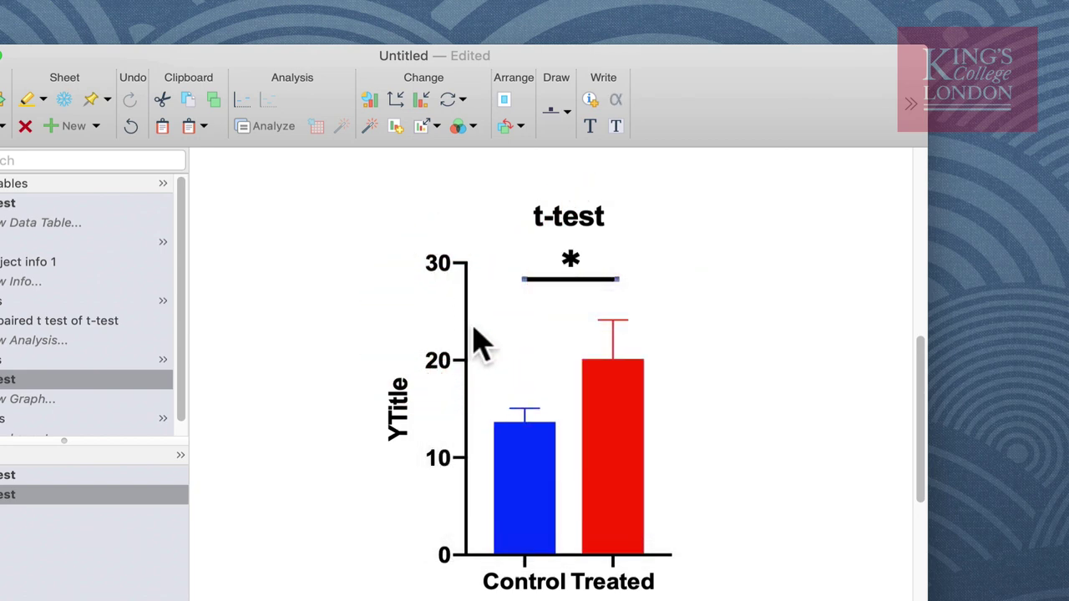